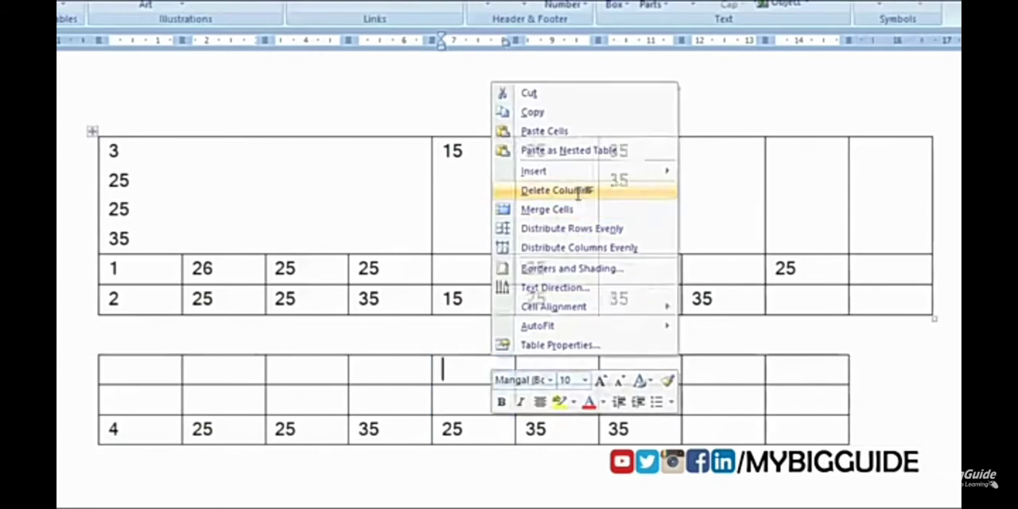
# Step: Delete the selected column and remove the lower table's empty middle row by deleting the entire row
pyautogui.click(578, 193)
pyautogui.click(455, 386)
pyautogui.moveTo(143, 401); pyautogui.dragTo(792, 406)
pyautogui.rightClick(791, 405)
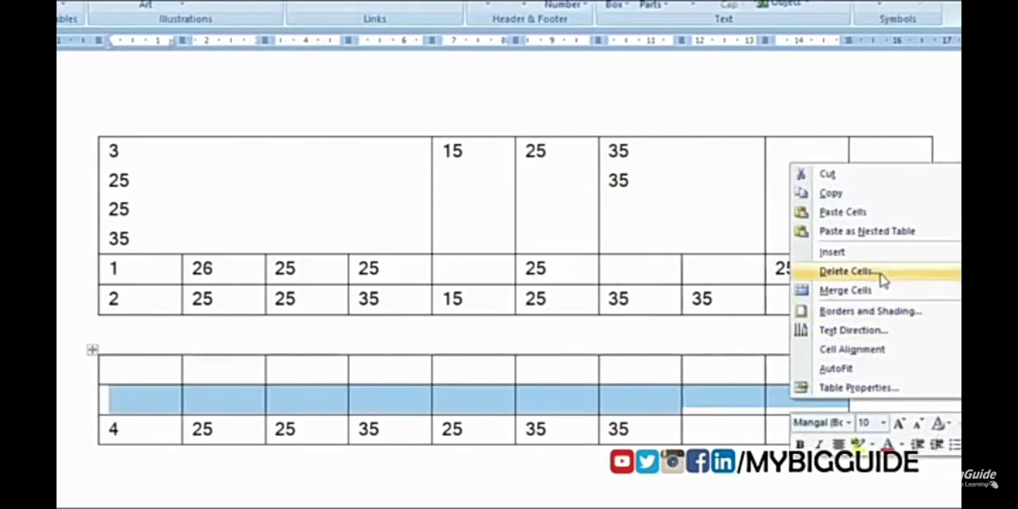
pyautogui.click(893, 277)
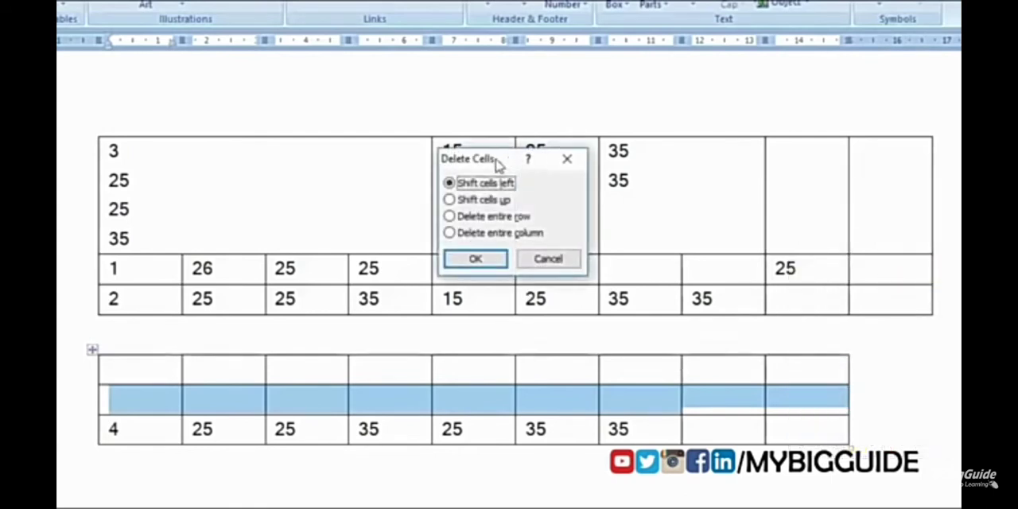
pyautogui.moveTo(507, 161); pyautogui.dragTo(502, 213)
pyautogui.click(442, 270)
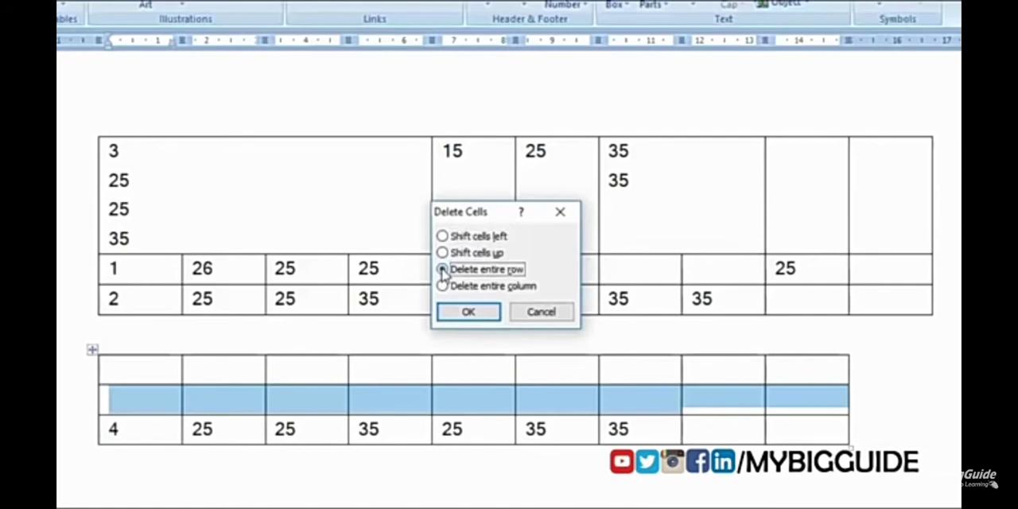
pyautogui.click(468, 311)
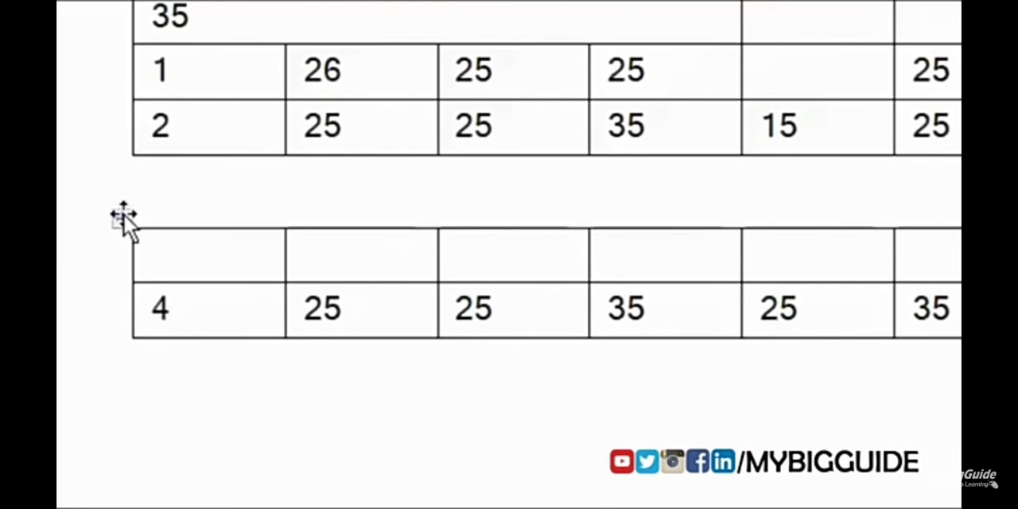
# Step: Move the two-row lower table farther down the page, leaving a larger gap below the upper table
pyautogui.moveTo(144, 213); pyautogui.dragTo(200, 455)
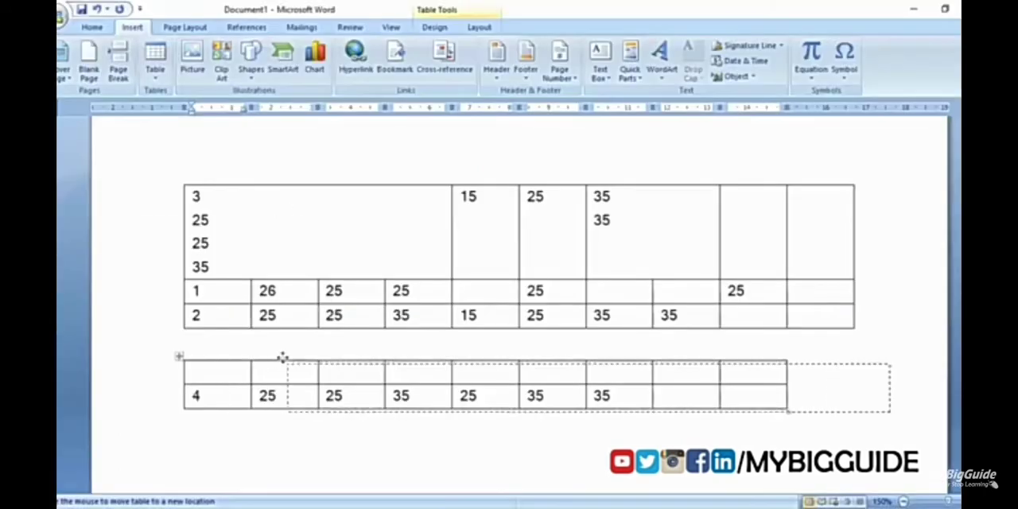
pyautogui.scroll(-1, 203, 458)
pyautogui.click(203, 459)
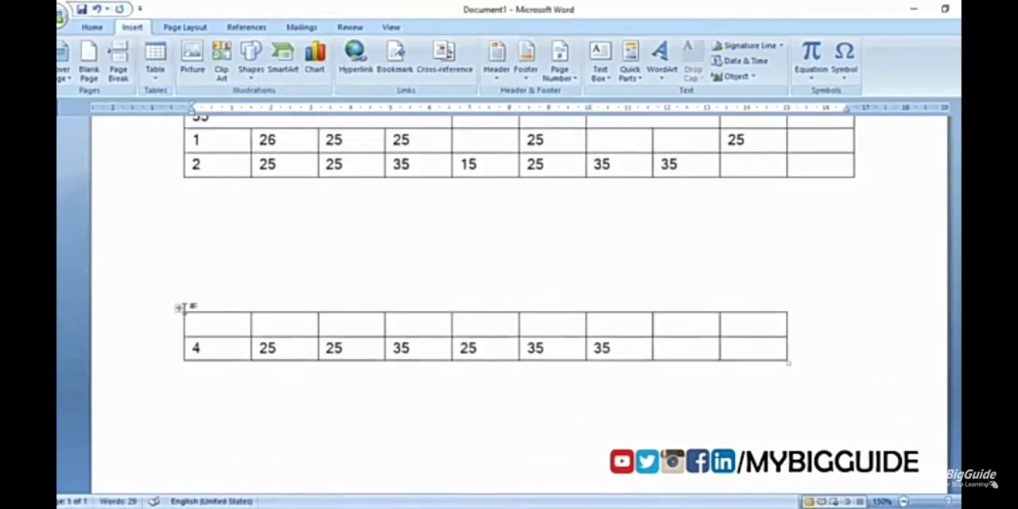
# Step: AutoFit the whole lower table to the window width
pyautogui.rightClick(181, 310)
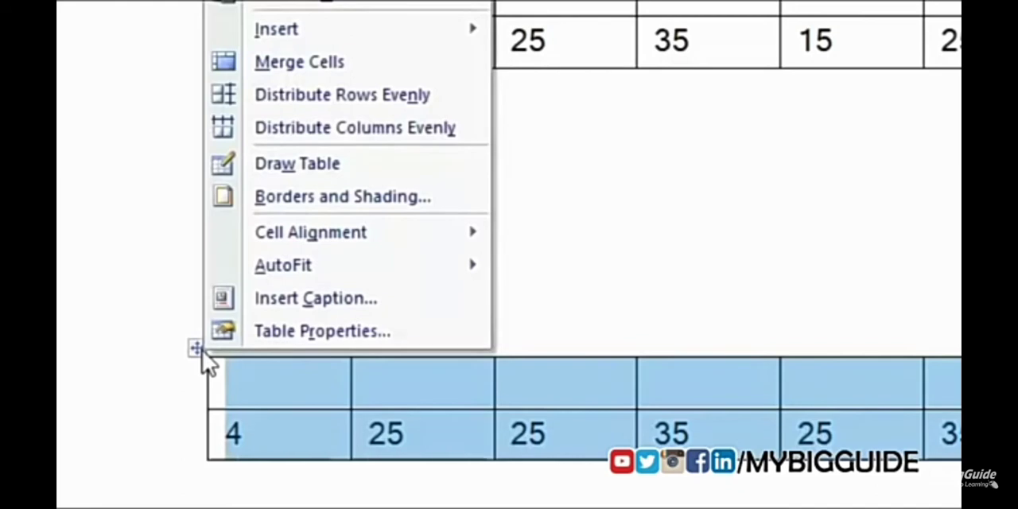
pyautogui.moveTo(344, 273)
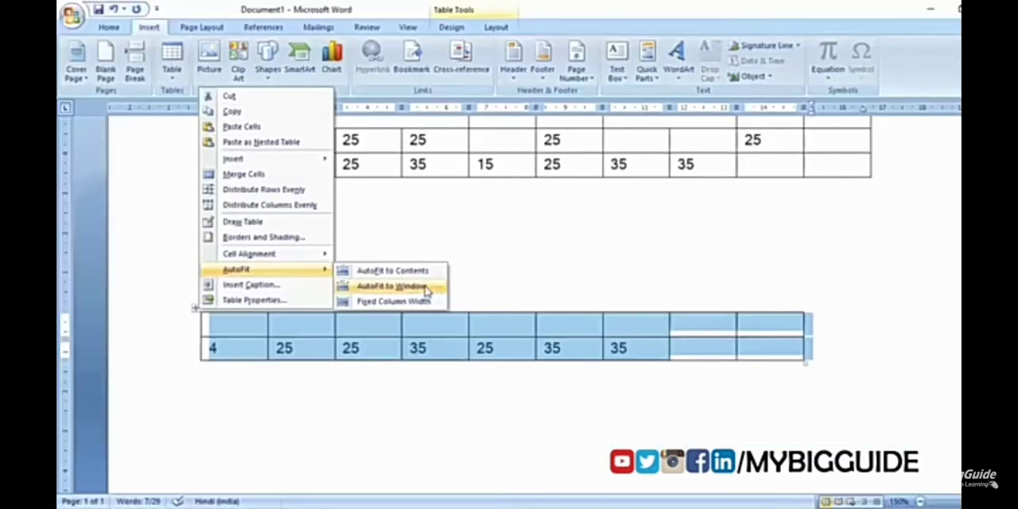
pyautogui.click(427, 291)
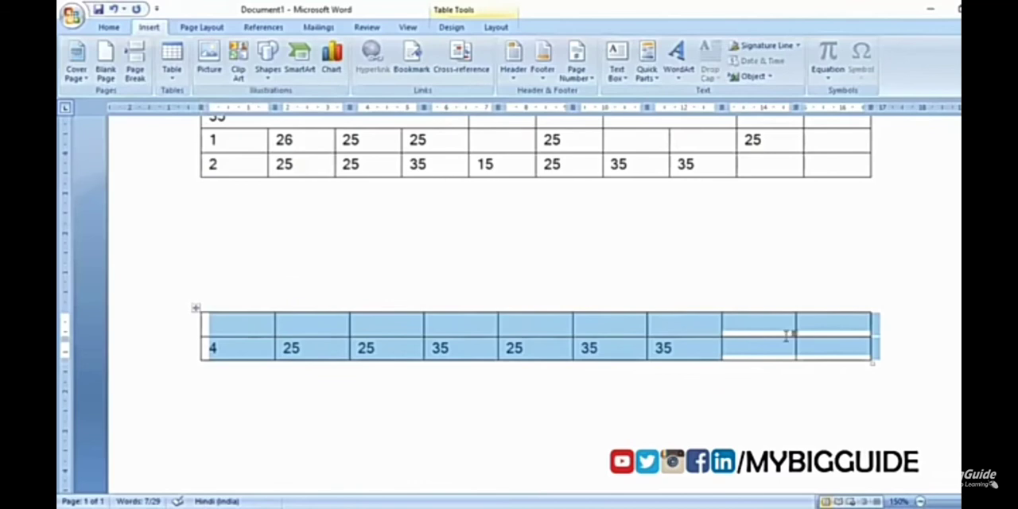
# Step: AutoFit the whole lower table to its contents
pyautogui.rightClick(197, 310)
pyautogui.moveTo(287, 272)
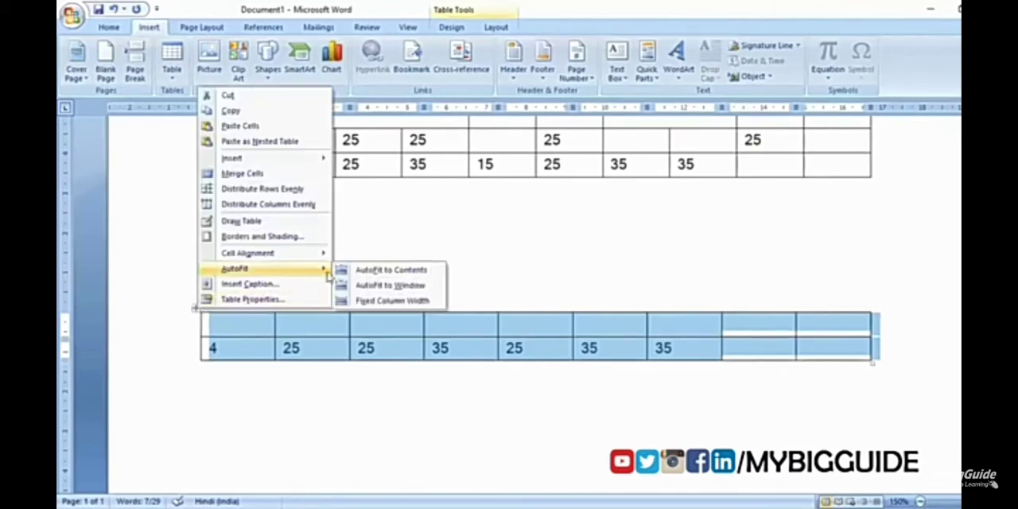
pyautogui.click(434, 274)
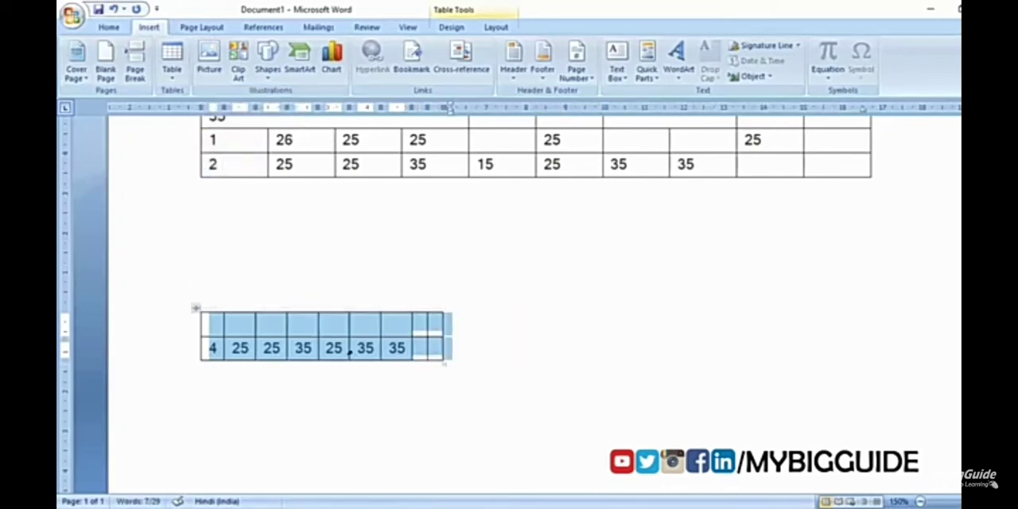
# Step: Extend the last filled cell of the lower table to 3555555 and AutoFit that table to the window
pyautogui.click(407, 337)
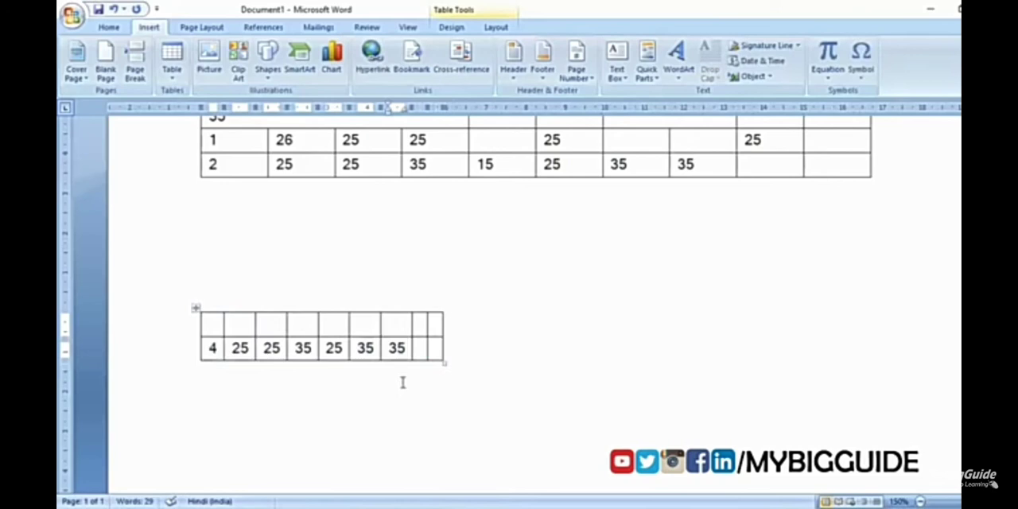
pyautogui.write('5')
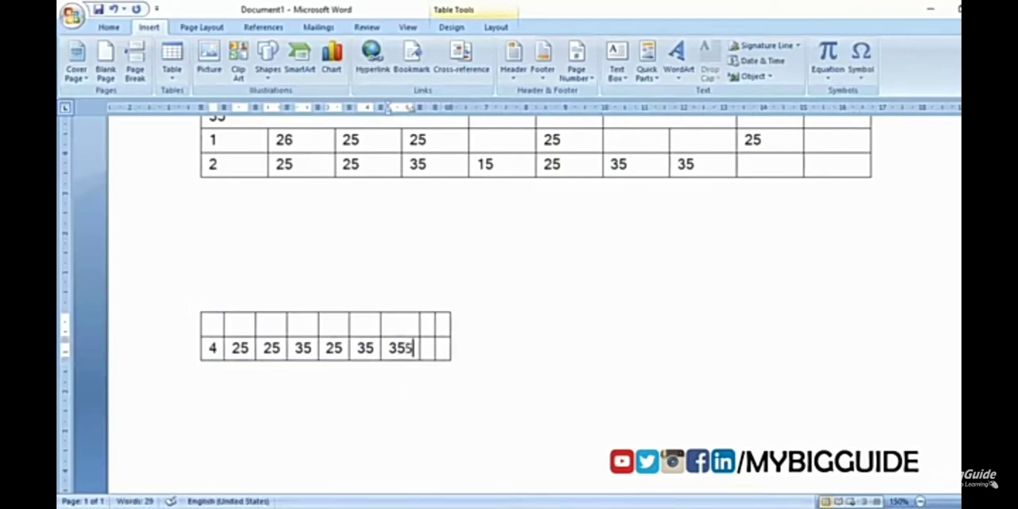
pyautogui.write('5555')
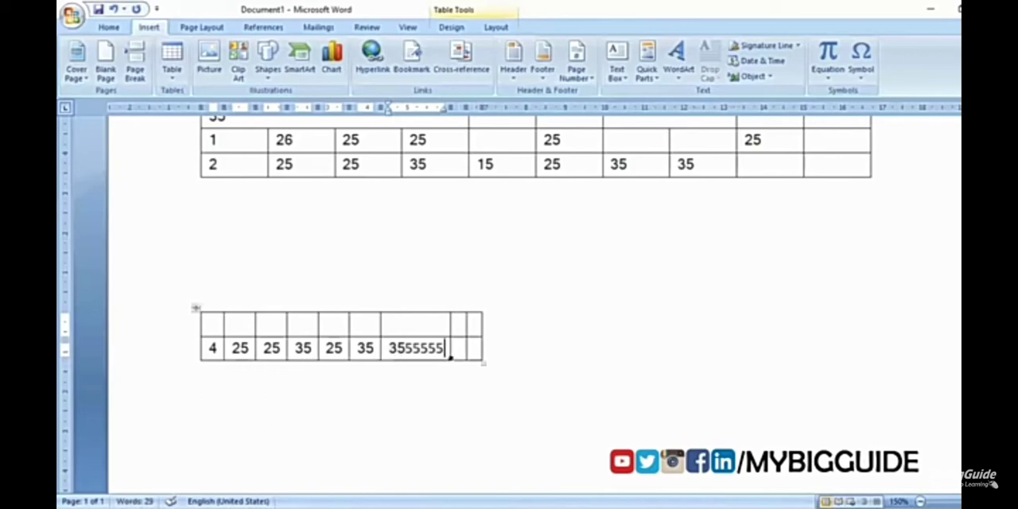
pyautogui.rightClick(196, 310)
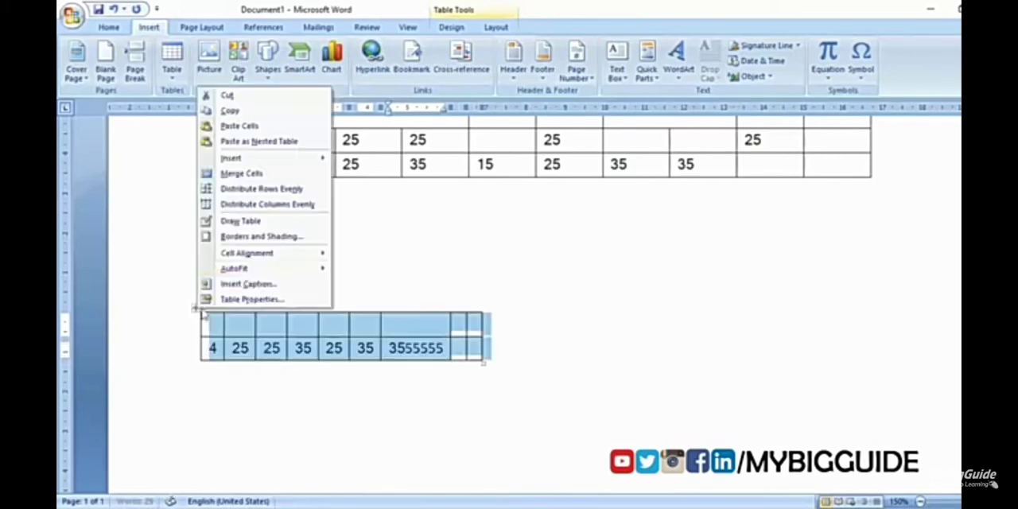
pyautogui.click(420, 286)
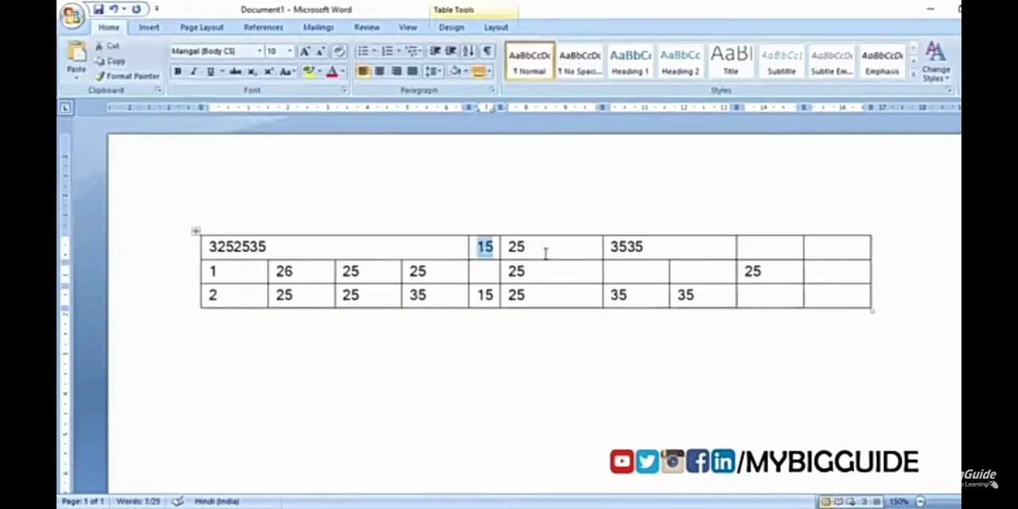
# Step: Replace the 15 in the upper table's first row with "My big guide"
pyautogui.click(517, 249)
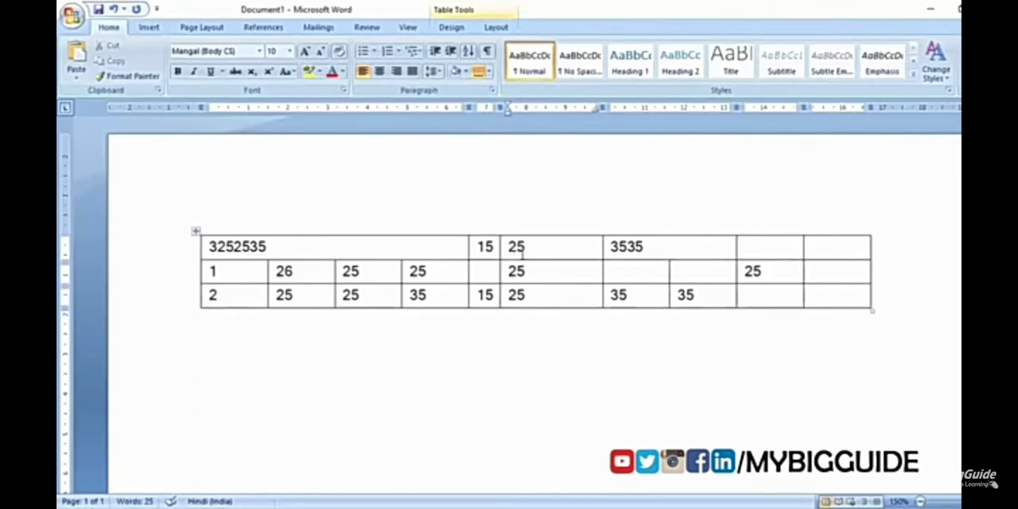
pyautogui.doubleClick(496, 249)
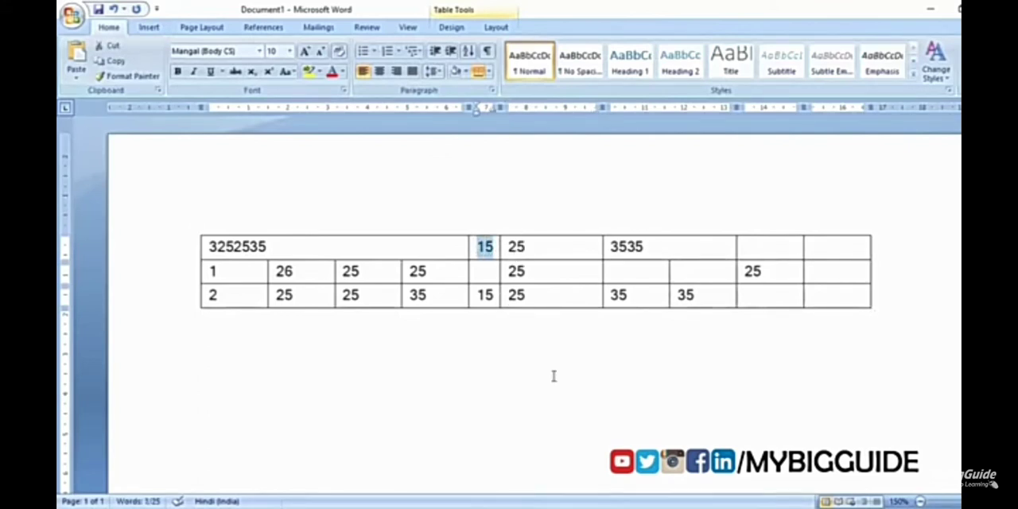
pyautogui.write('m')
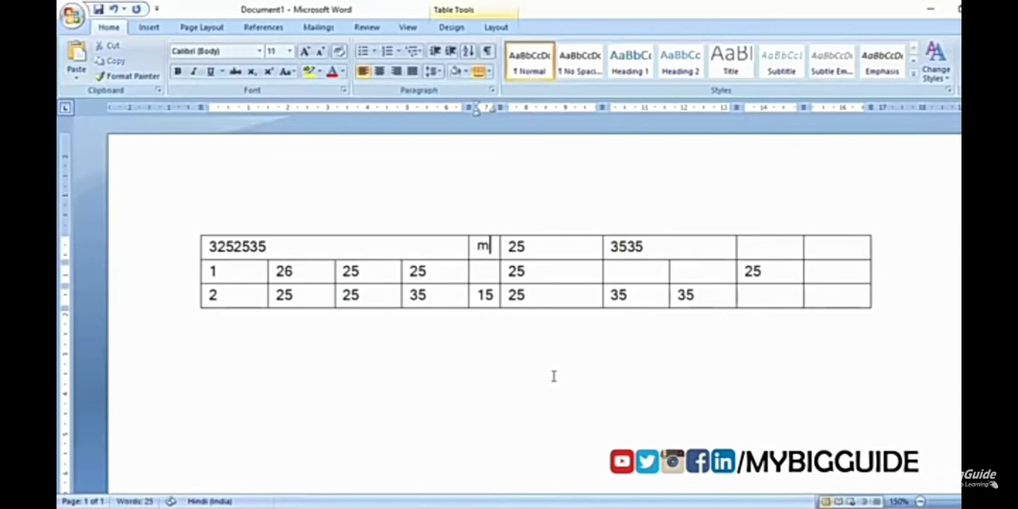
pyautogui.write('y big')
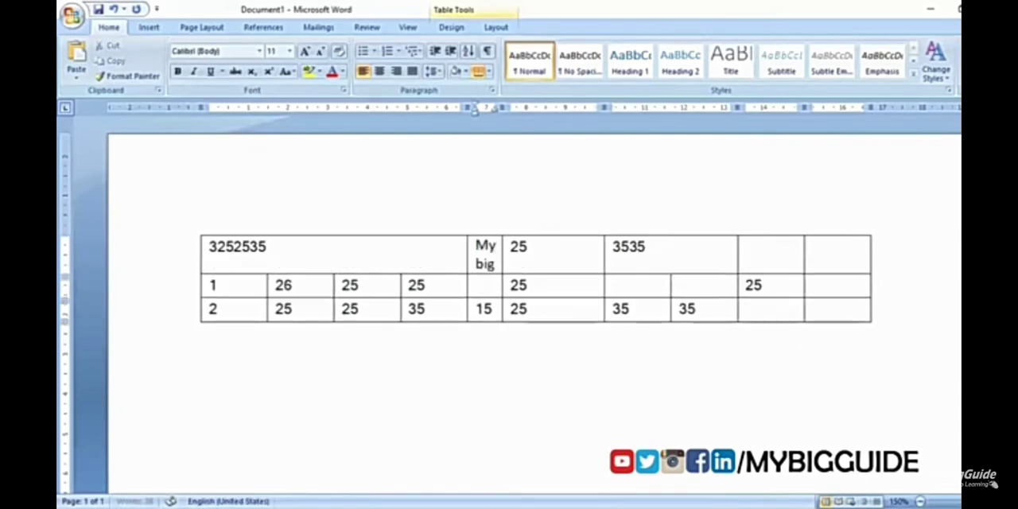
pyautogui.write(' guide')
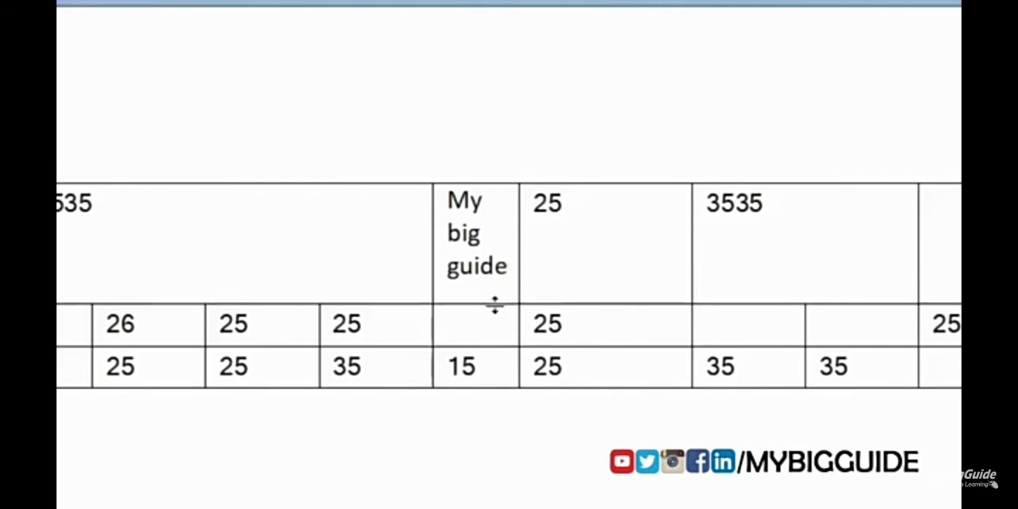
# Step: Set the text direction of the "My big guide" cell to vertical, reading from bottom to top
pyautogui.moveTo(449, 200); pyautogui.dragTo(504, 302)
pyautogui.rightClick(481, 280)
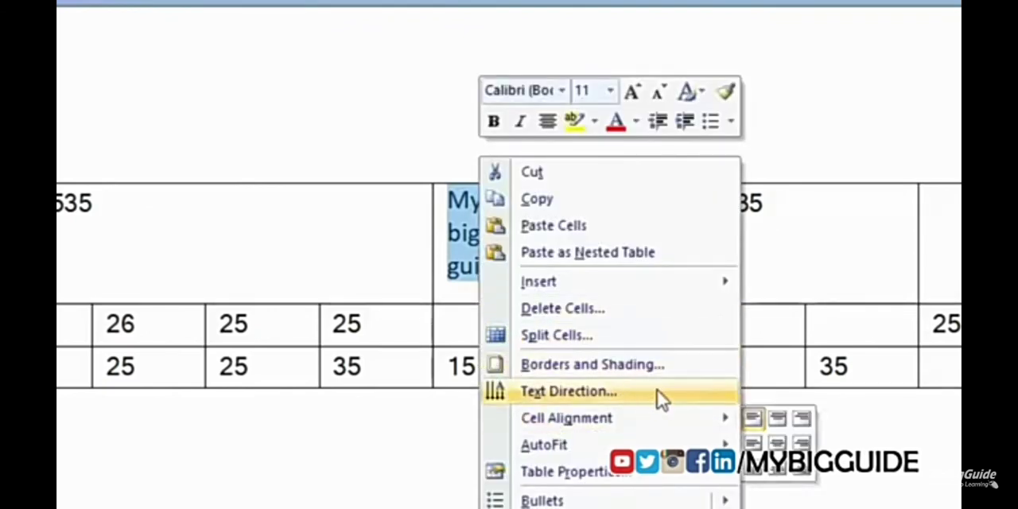
pyautogui.click(633, 394)
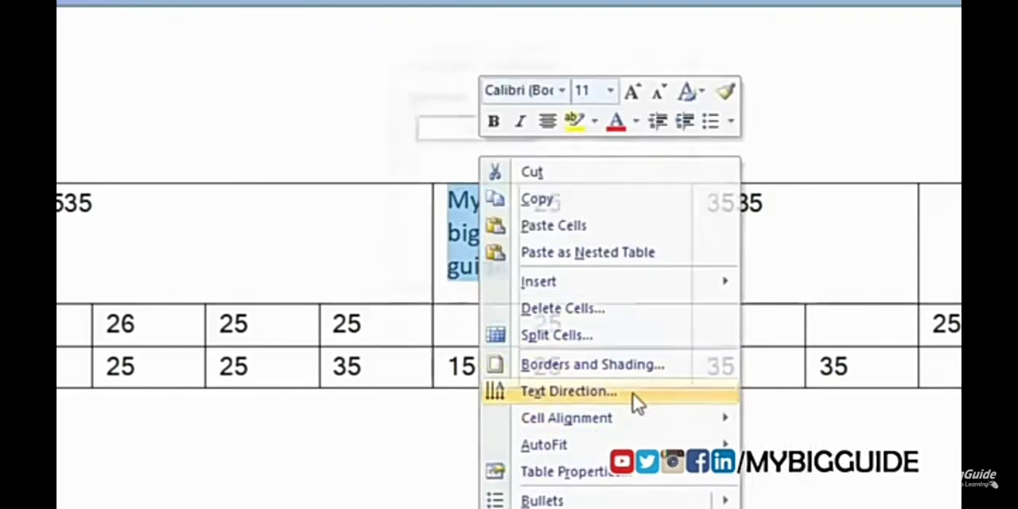
pyautogui.moveTo(501, 61); pyautogui.dragTo(767, 76)
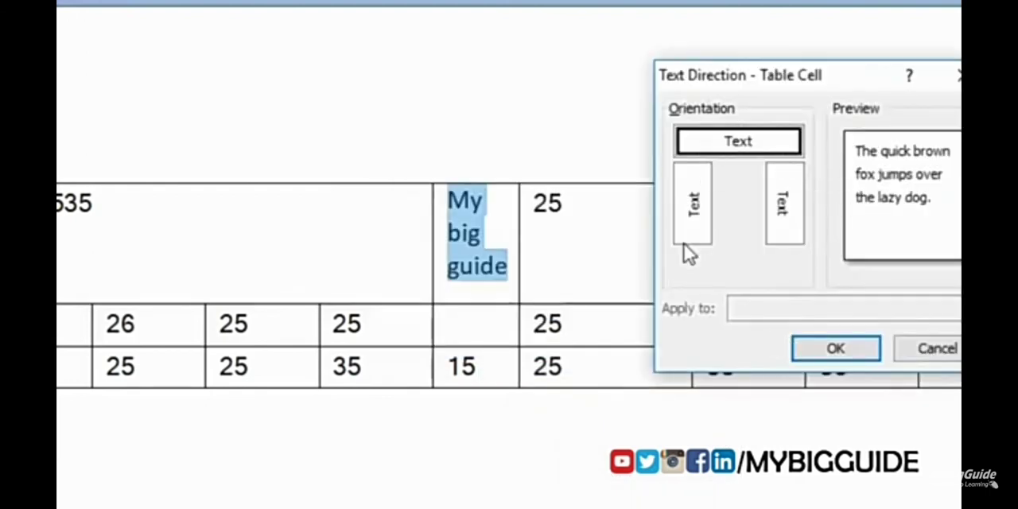
pyautogui.click(696, 221)
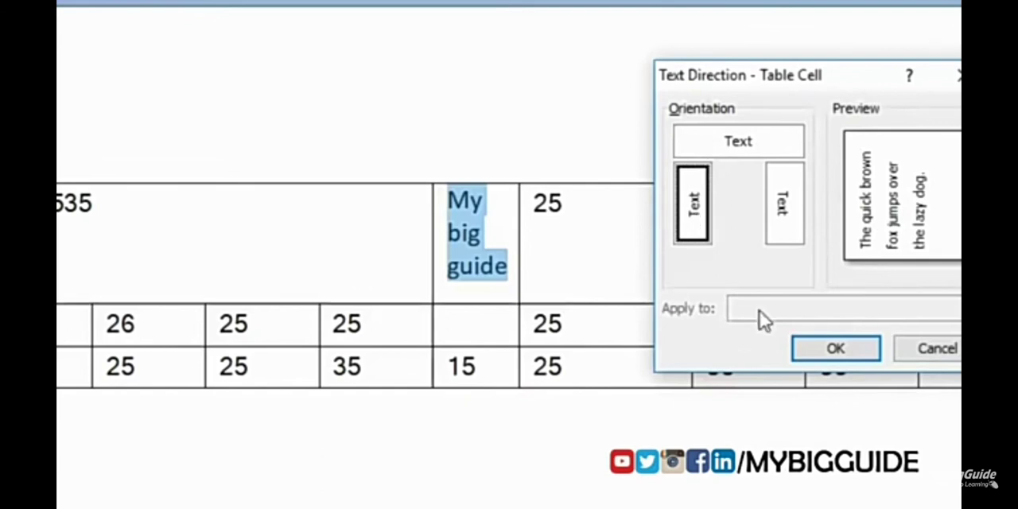
pyautogui.click(831, 354)
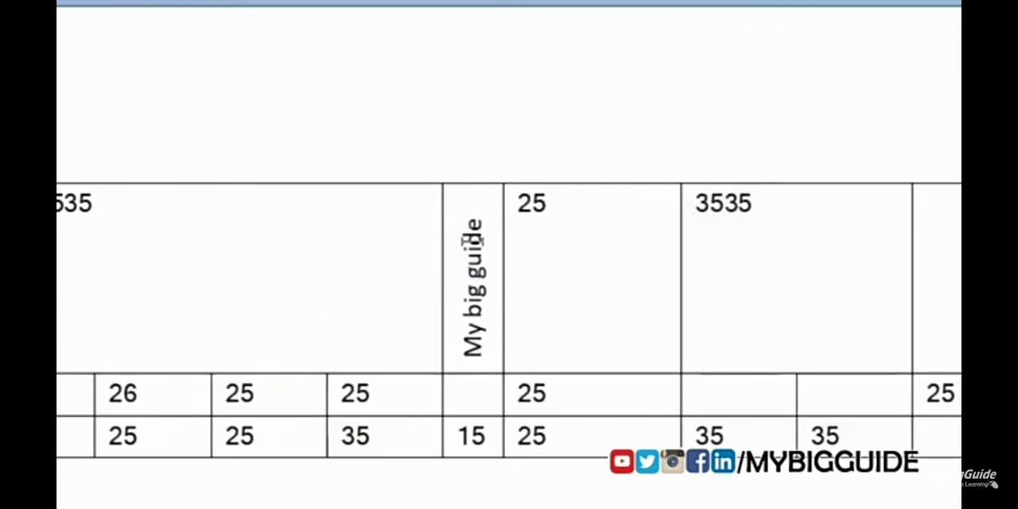
# Step: Change the text direction of the "My big guide" cell to vertical, reading from top to bottom
pyautogui.moveTo(468, 356); pyautogui.dragTo(475, 221)
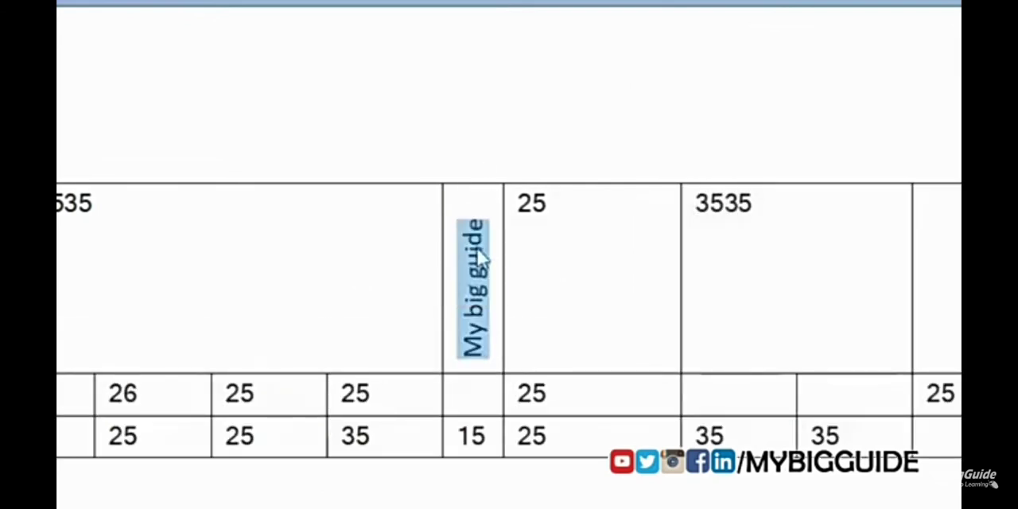
pyautogui.rightClick(475, 222)
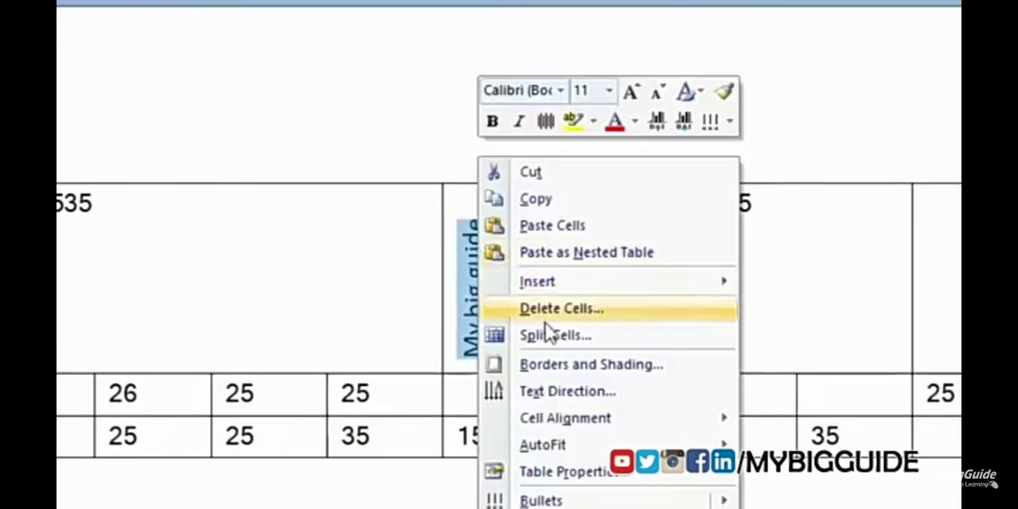
pyautogui.click(618, 392)
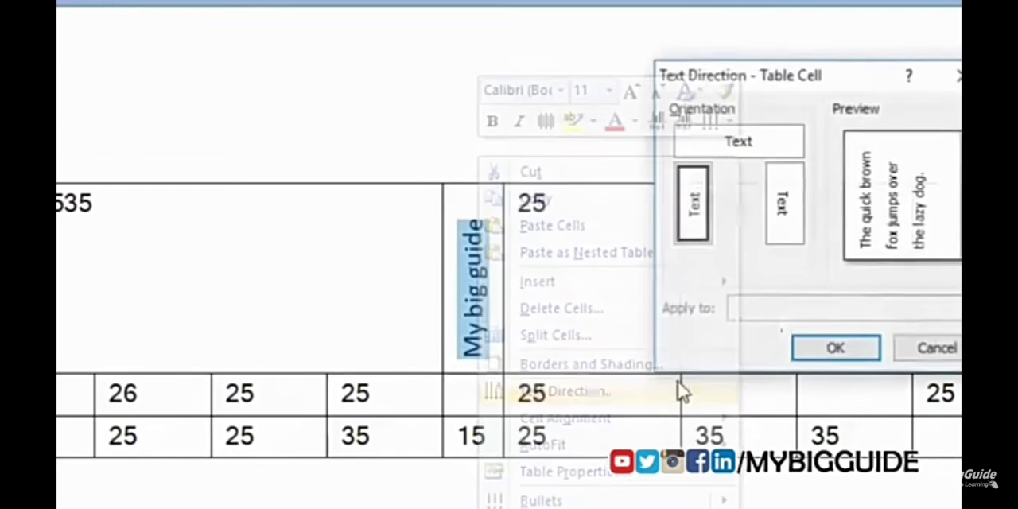
pyautogui.click(790, 234)
pyautogui.click(836, 349)
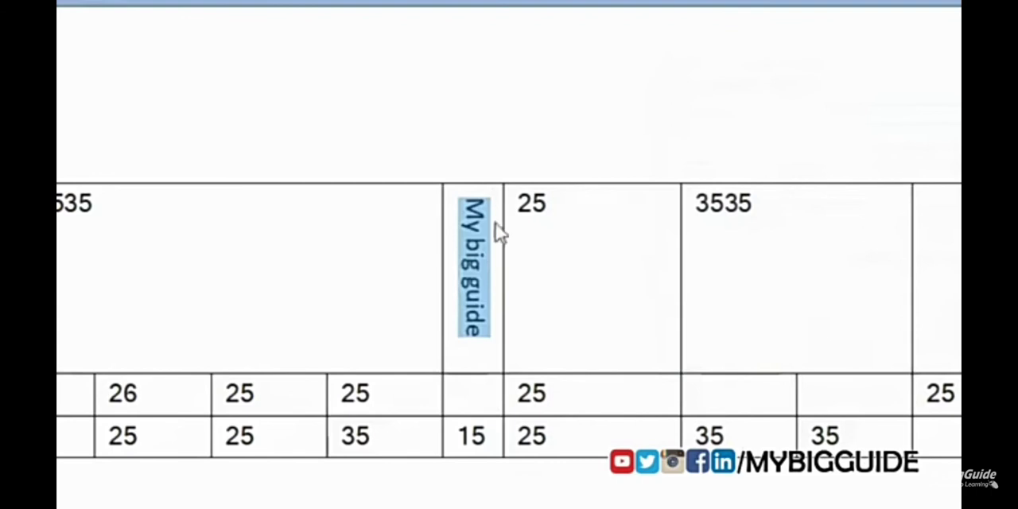
pyautogui.click(492, 361)
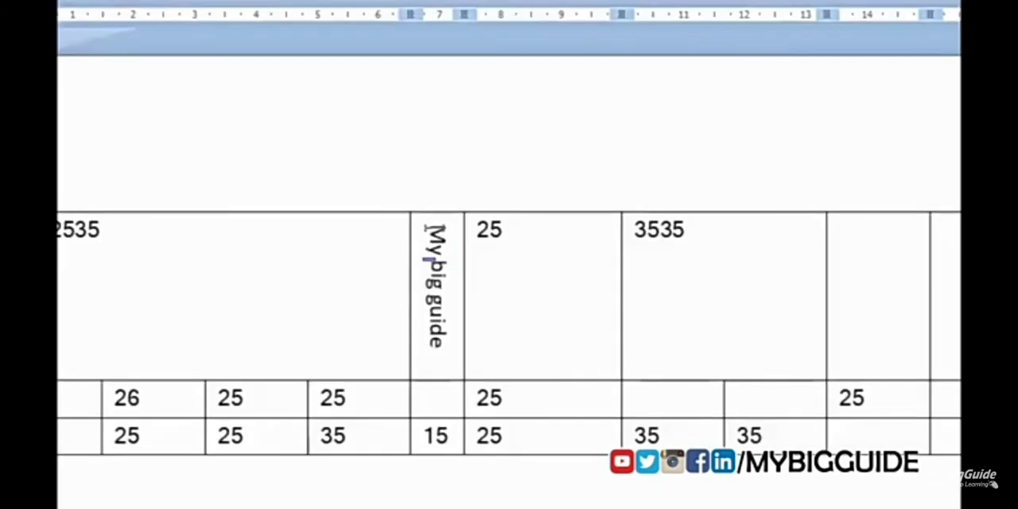
pyautogui.moveTo(432, 227); pyautogui.dragTo(430, 385)
pyautogui.rightClick(443, 275)
pyautogui.press('Escape')
# Step: Set the text direction of the "My big guide" cell back to horizontal
pyautogui.moveTo(432, 228); pyautogui.dragTo(440, 339)
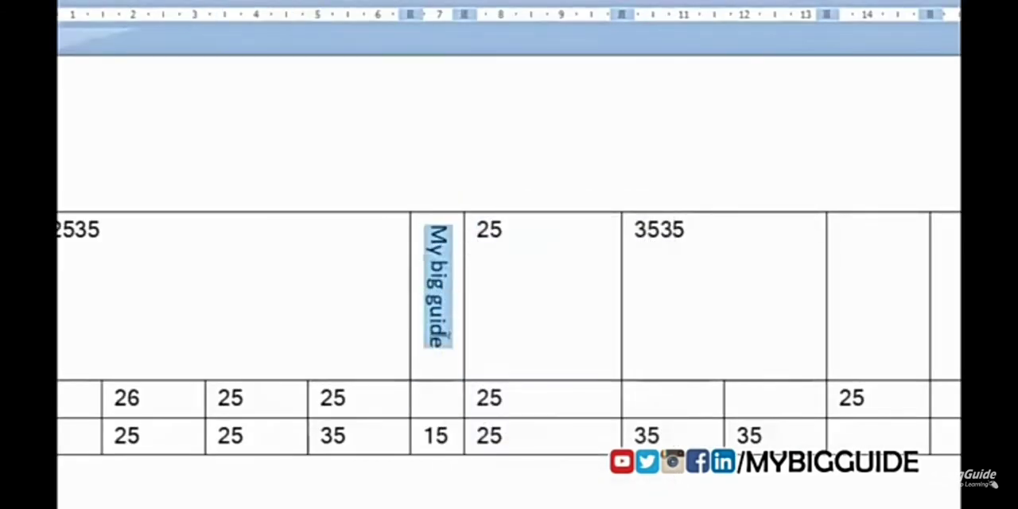
pyautogui.rightClick(440, 328)
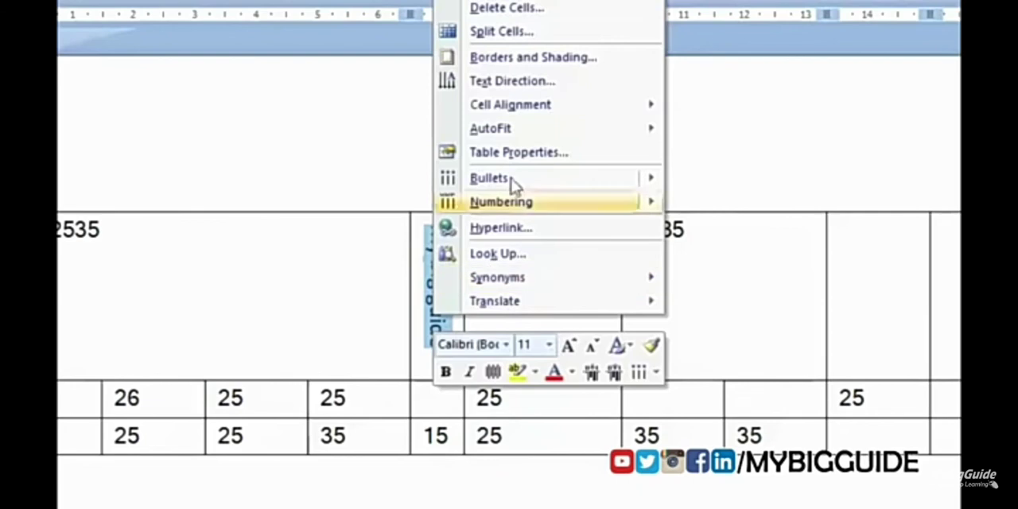
pyautogui.click(566, 81)
pyautogui.click(683, 180)
pyautogui.click(756, 355)
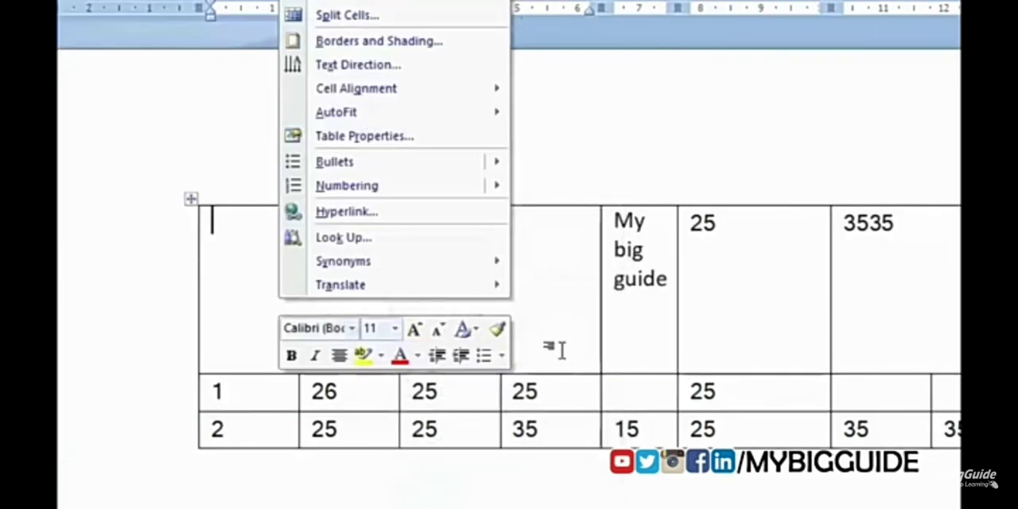
# Step: Clear the number from the wide merged cell at the start of the first row
pyautogui.click(353, 354)
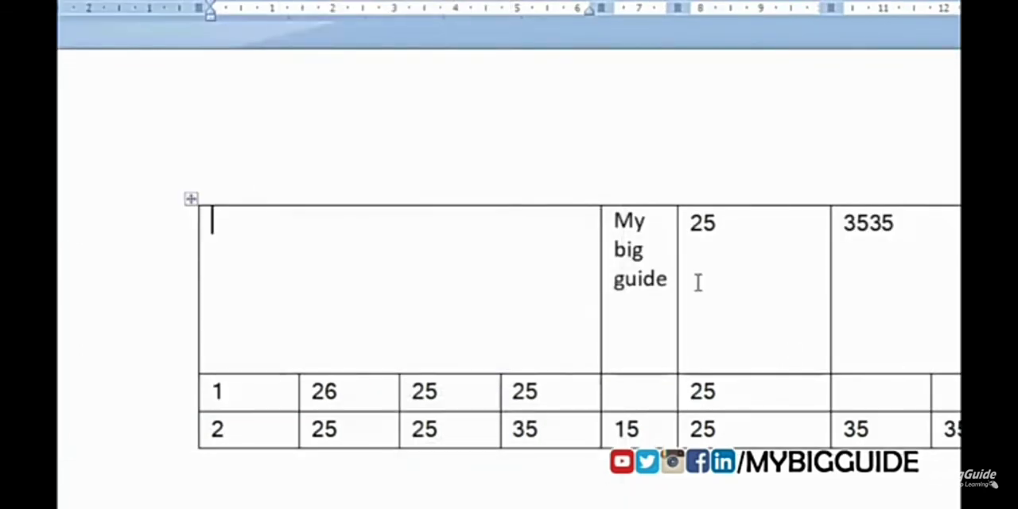
# Step: Try splitting the empty merged first-row cell into 4 columns and 1 row, and undo the split
pyautogui.rightClick(511, 272)
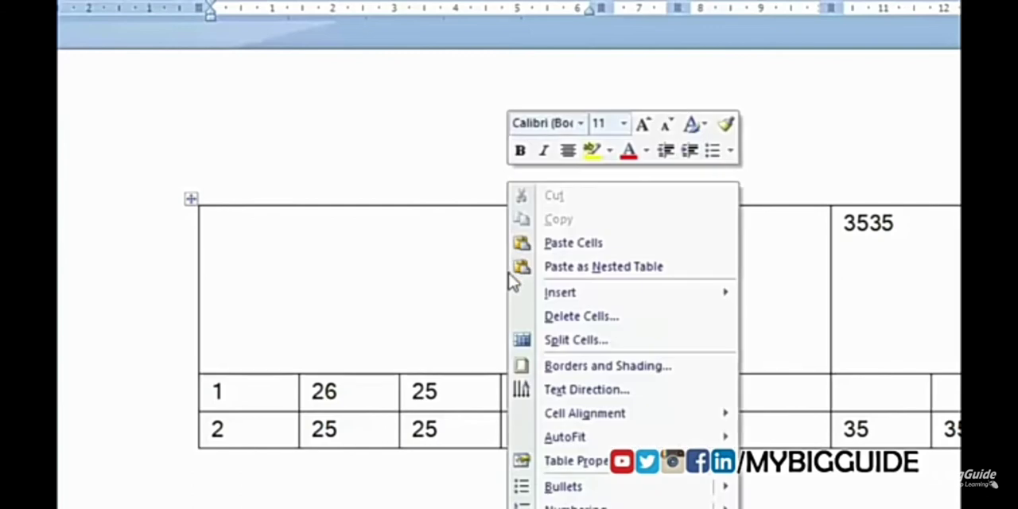
pyautogui.click(596, 341)
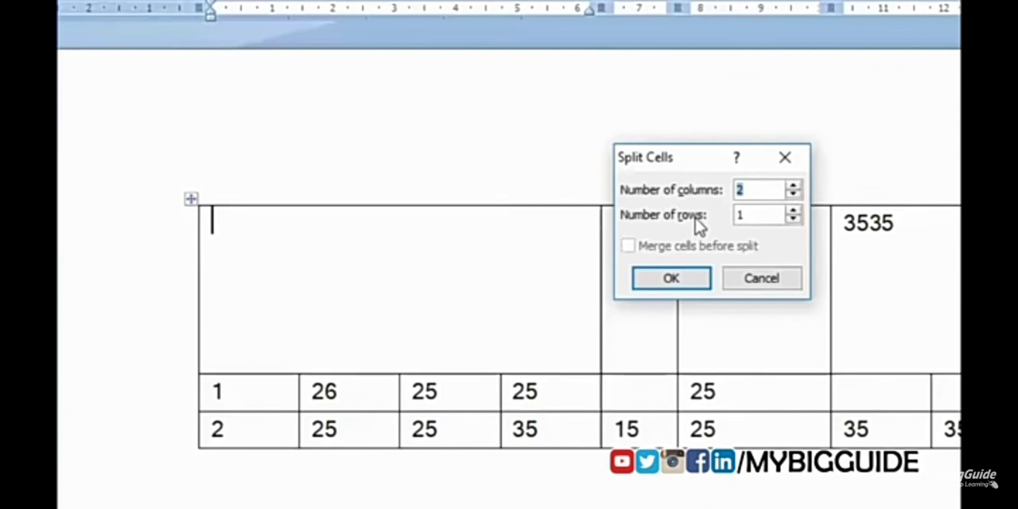
pyautogui.click(794, 186)
pyautogui.click(794, 187)
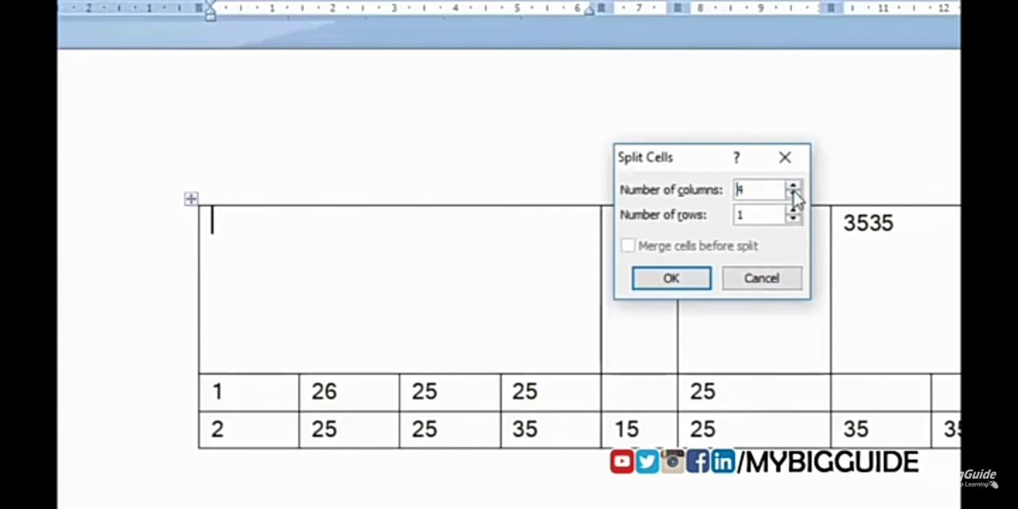
pyautogui.click(678, 280)
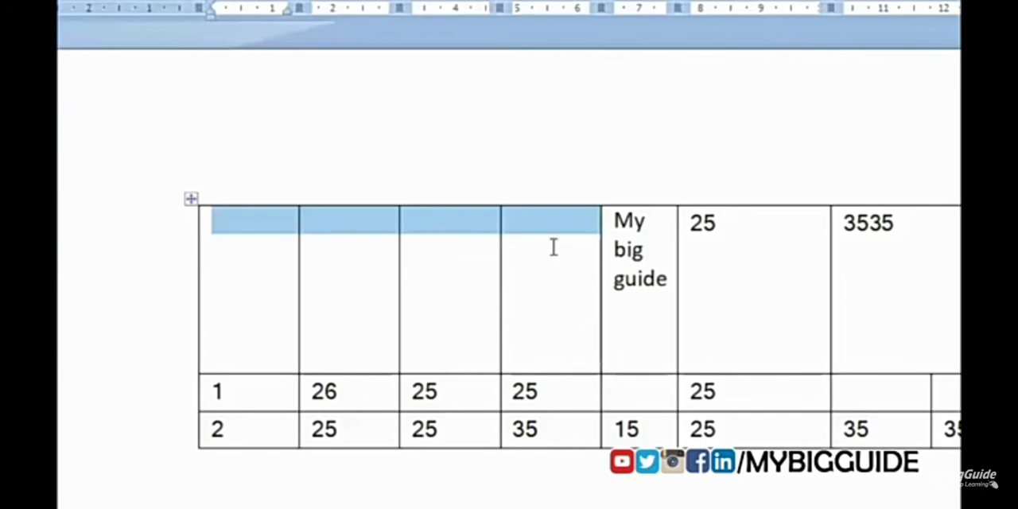
pyautogui.hotkey('ctrl', 'z')
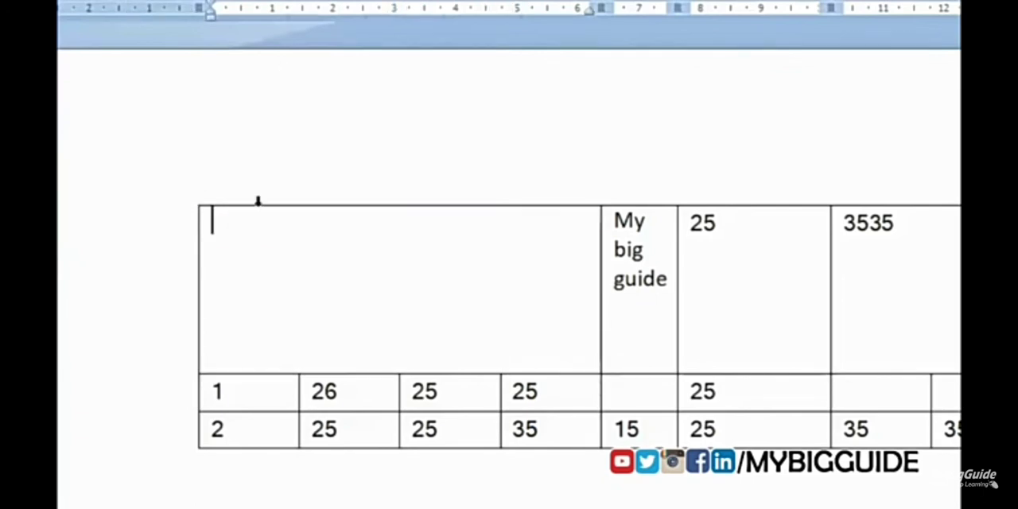
# Step: Start splitting the empty merged first-row cell again and increase its number of columns
pyautogui.rightClick(342, 256)
pyautogui.click(467, 348)
pyautogui.click(793, 186)
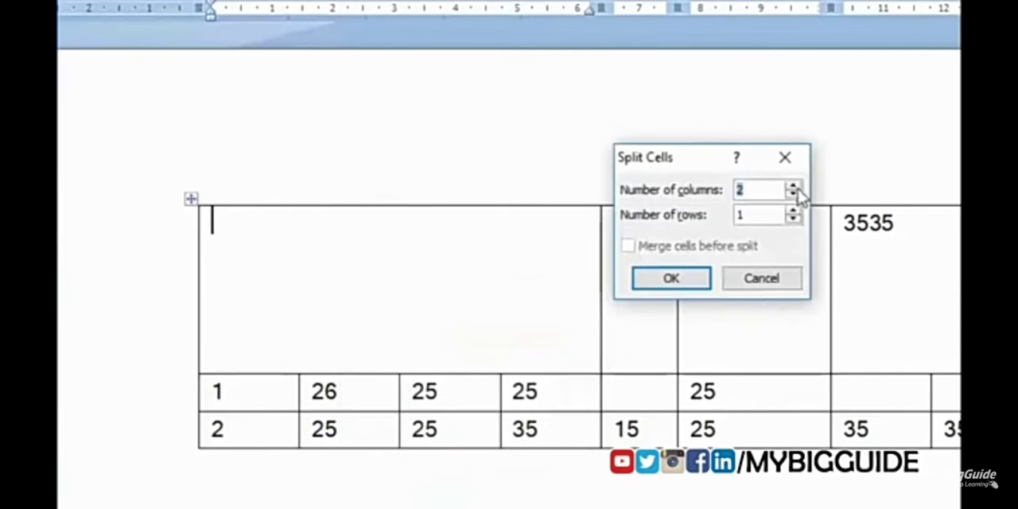